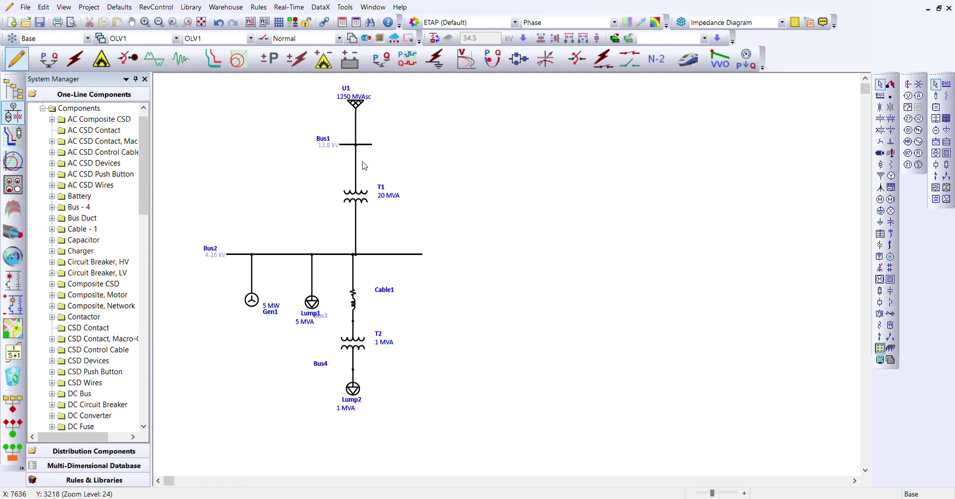
# Step: Stretch Bus1's right end far outward, then select and copy the T1–Lump2 branch
pyautogui.click(373, 149)
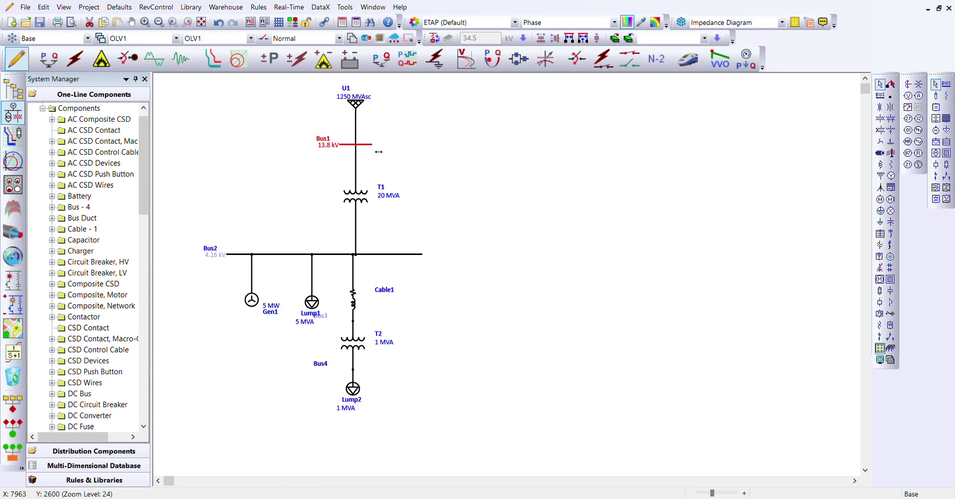
pyautogui.moveTo(378, 152); pyautogui.dragTo(586, 159)
pyautogui.click(481, 205)
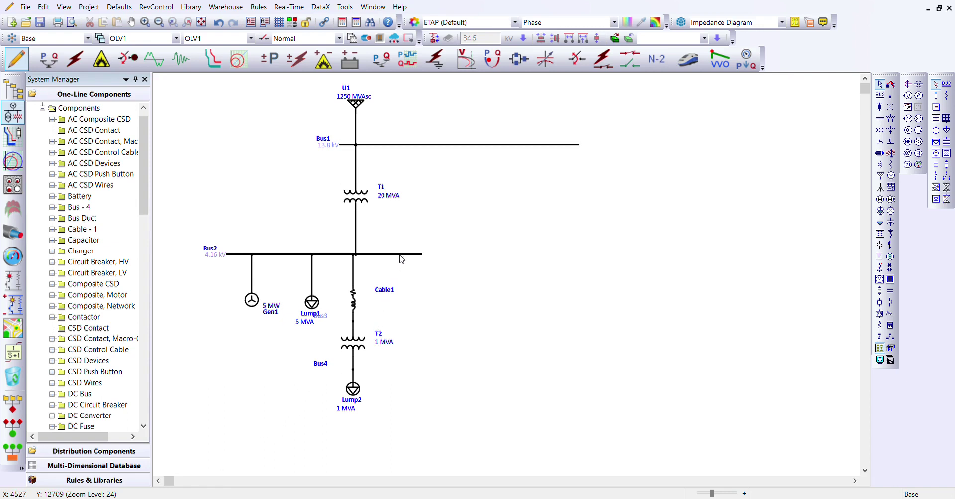
pyautogui.moveTo(402, 259); pyautogui.dragTo(420, 169)
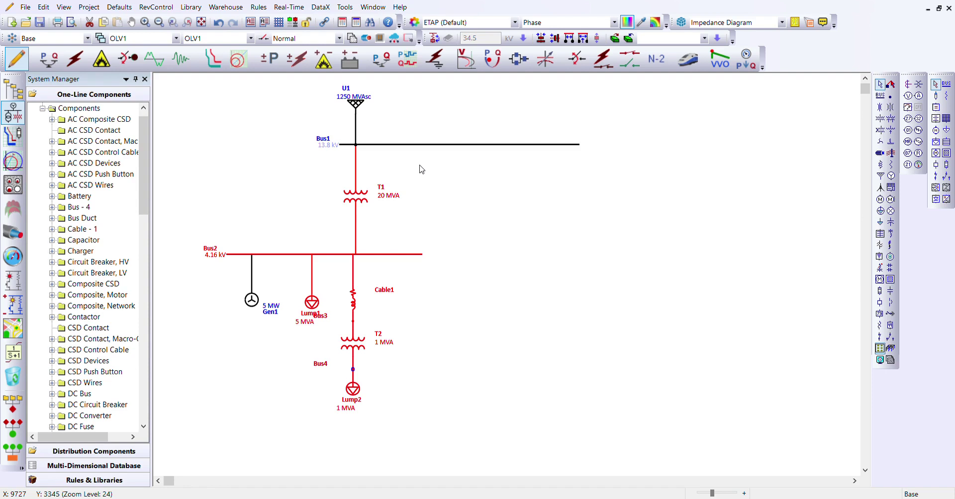
pyautogui.hotkey('ctrl', 'c')
# Step: Delete the old SubOL1 entry from the System Dumpster and return to the diagram
pyautogui.click(420, 166)
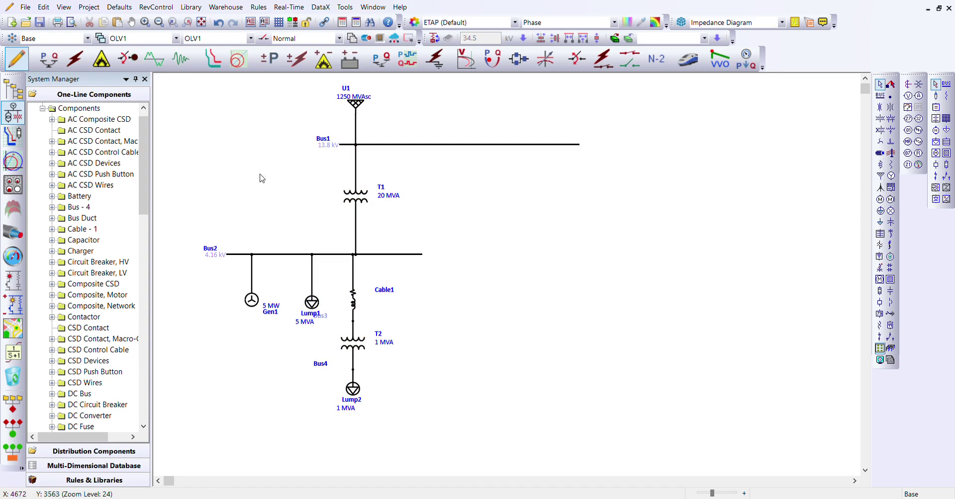
pyautogui.click(22, 375)
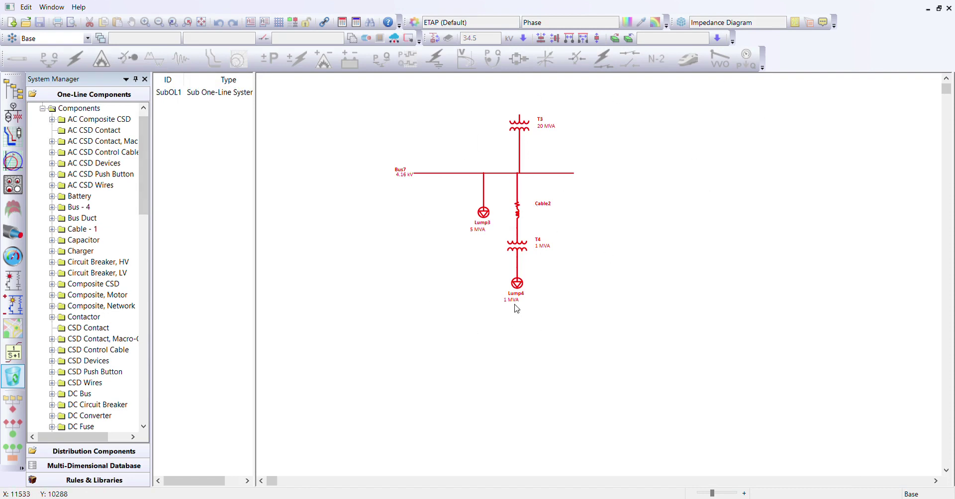
pyautogui.click(227, 95)
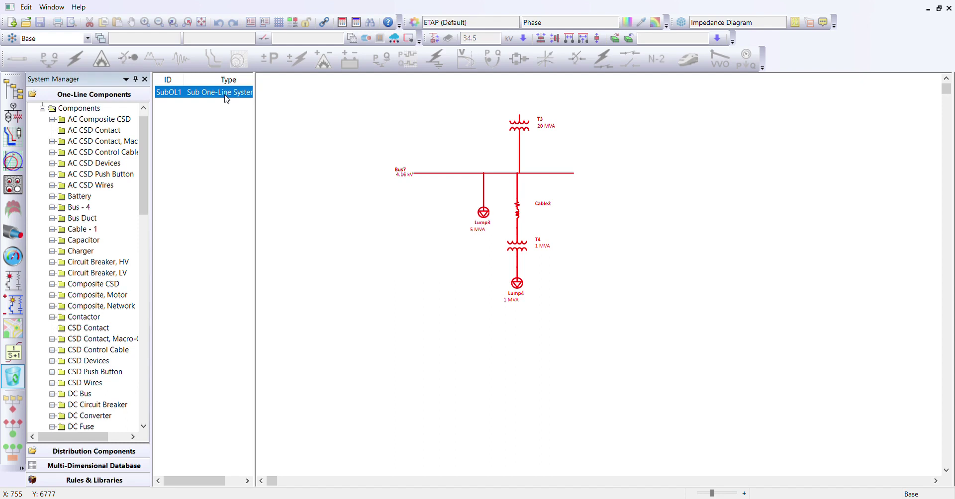
pyautogui.press('Delete')
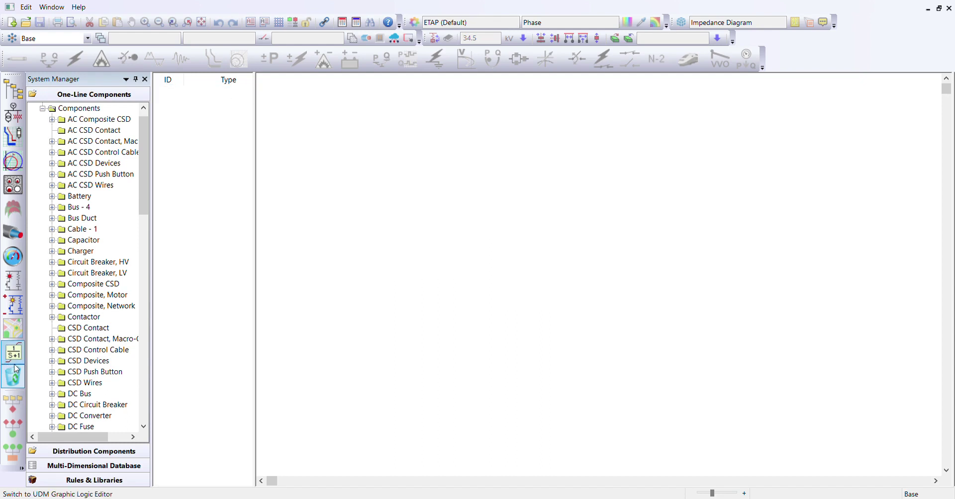
pyautogui.click(15, 120)
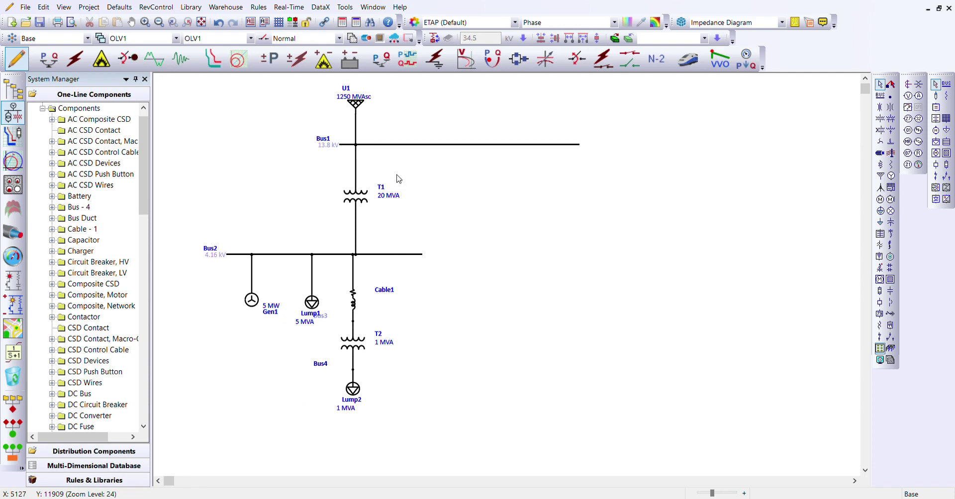
# Step: Recopy the T1–Lump2 branch and confirm the new copy in the System Dumpster
pyautogui.moveTo(303, 405); pyautogui.dragTo(401, 177)
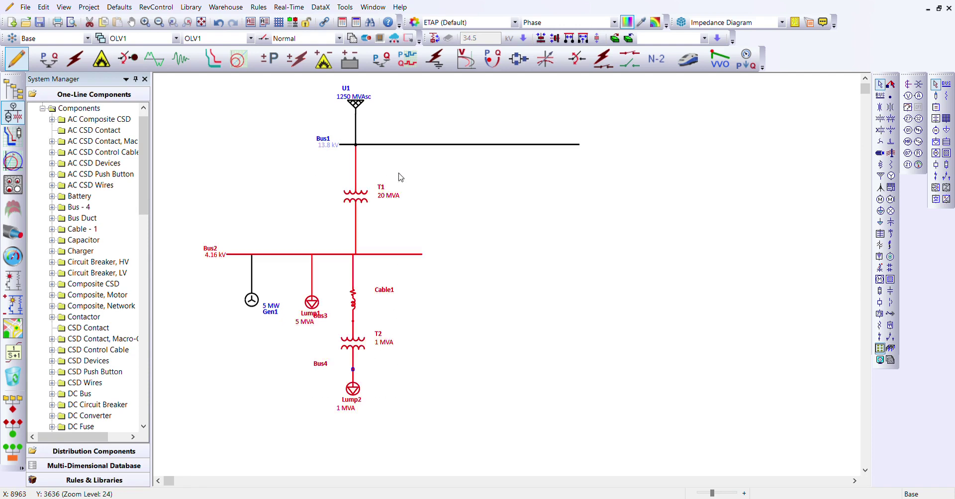
pyautogui.click(401, 178)
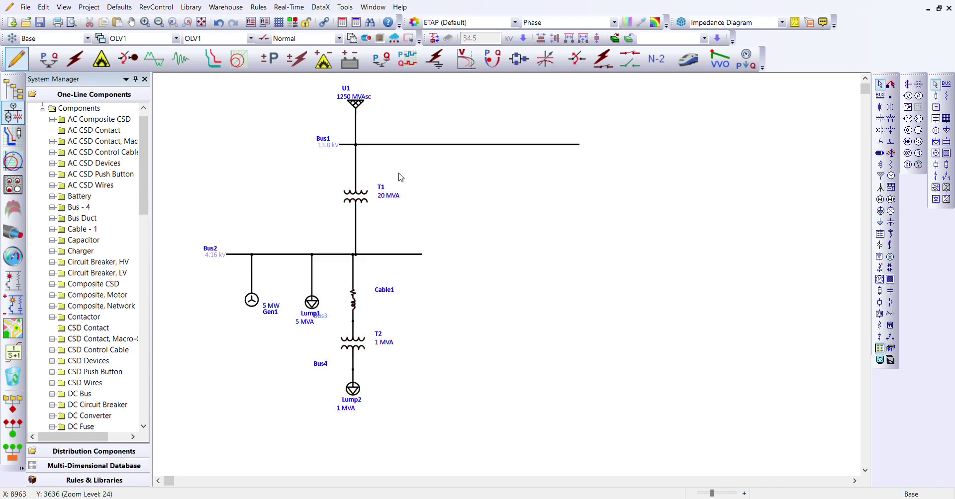
pyautogui.click(8, 386)
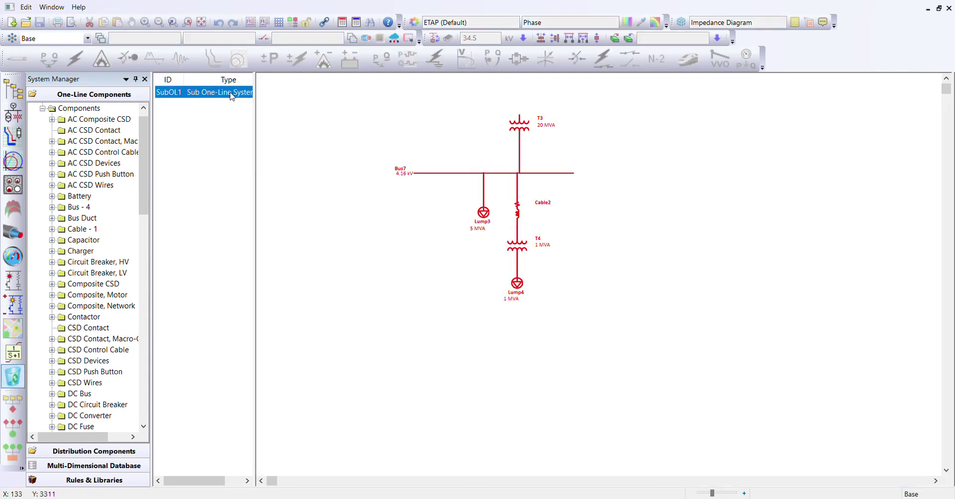
pyautogui.click(9, 115)
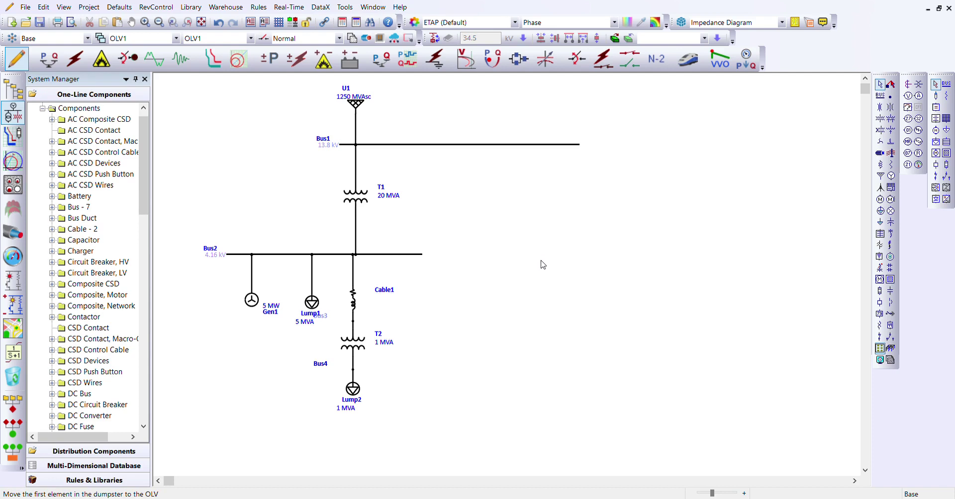
# Step: Paste the copied branch and nudge it so T3 meets Bus1, with Bus7 level with Bus2
pyautogui.hotkey('ctrl', 'v')
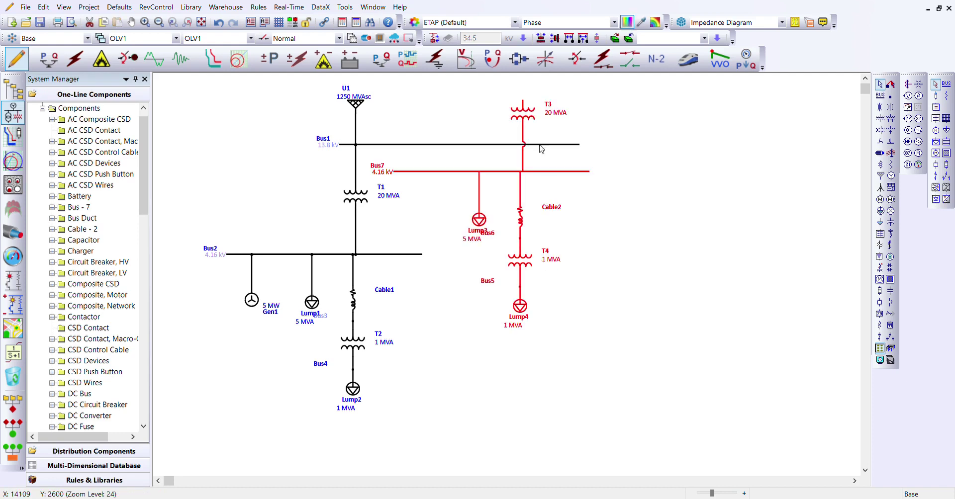
pyautogui.click(622, 122)
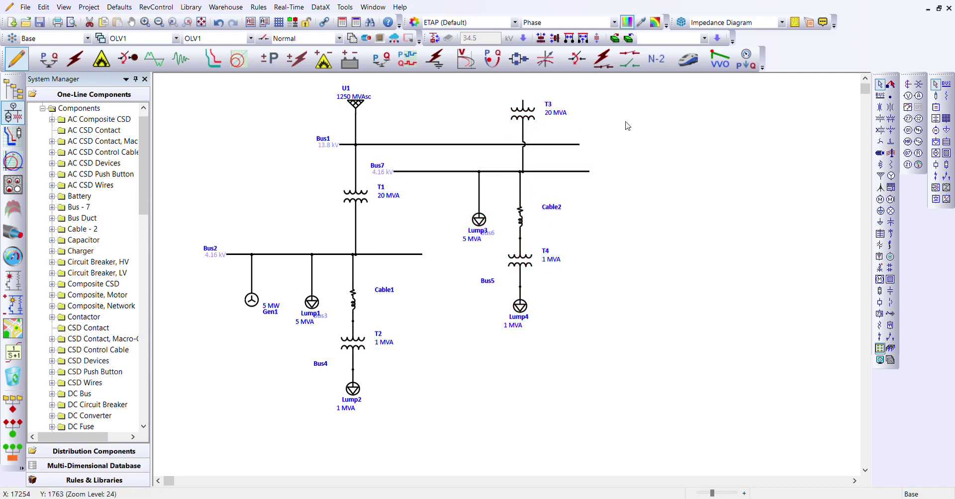
pyautogui.click(516, 118)
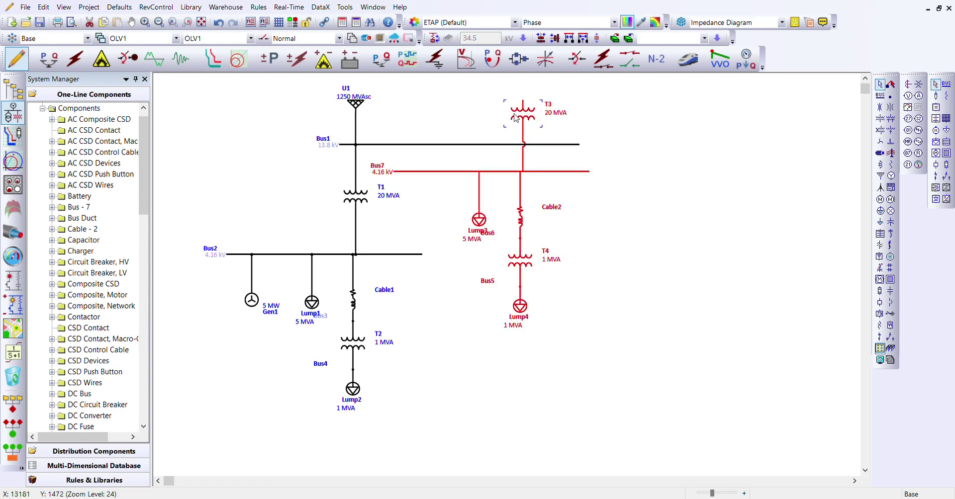
pyautogui.press('Down')
pyautogui.press('Down')
pyautogui.press('Down')
pyautogui.press('Down')
pyautogui.press('Down')
pyautogui.press('Down')
pyautogui.press('Down')
pyautogui.press('Down')
pyautogui.press('Down')
pyautogui.press('Down')
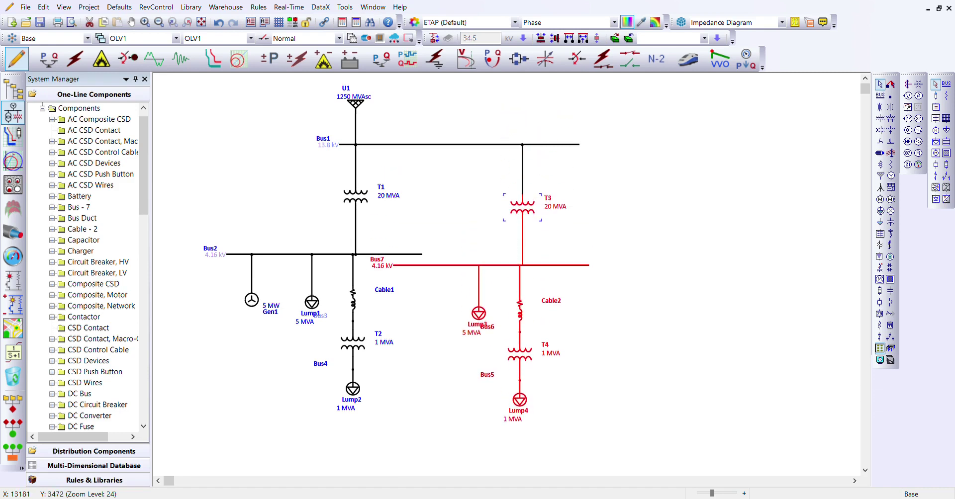
pyautogui.press('Down')
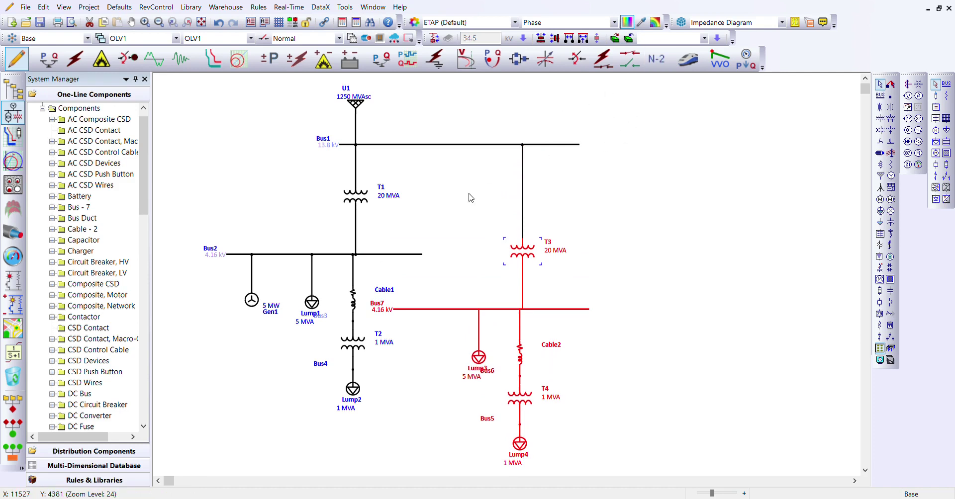
pyautogui.press('Up')
pyautogui.press('Up')
pyautogui.press('Up')
pyautogui.press('Up')
pyautogui.press('Up')
pyautogui.press('Up')
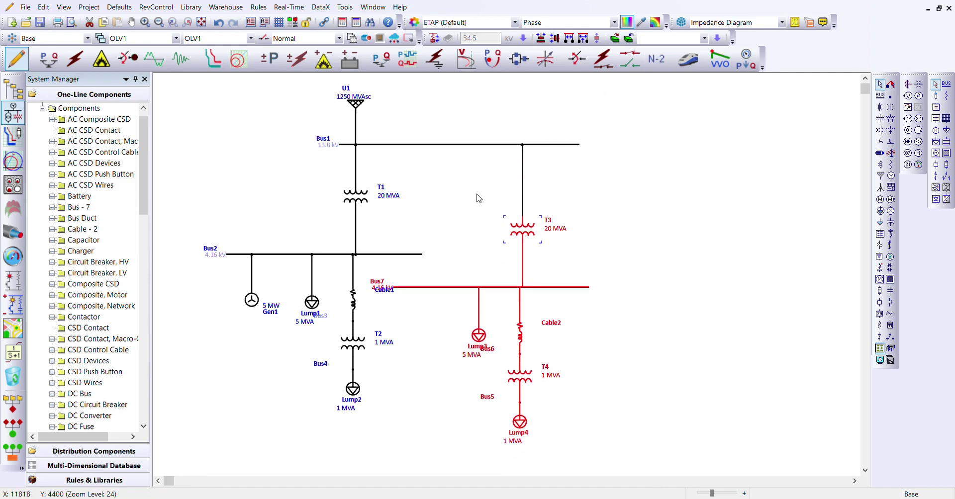
pyautogui.press('Up')
pyautogui.press('Right')
pyautogui.press('Right')
pyautogui.press('Right')
pyautogui.press('Right')
pyautogui.press('Right')
pyautogui.press('Right')
pyautogui.press('Right')
pyautogui.press('Right')
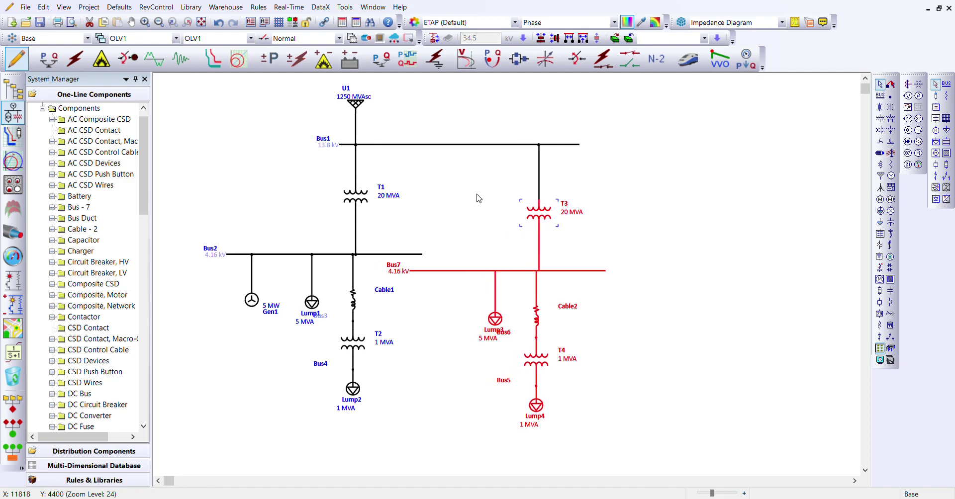
pyautogui.press('Right')
pyautogui.press('Right')
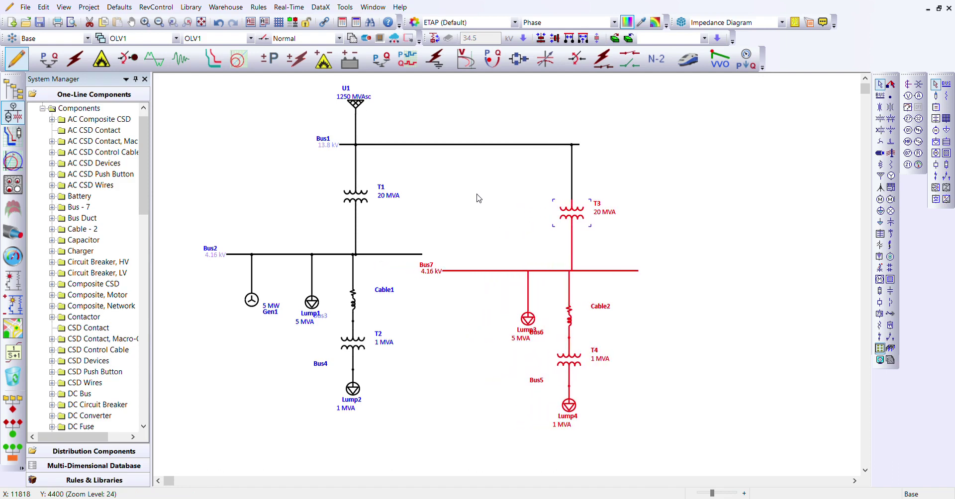
pyautogui.press('Up')
pyautogui.press('Up')
pyautogui.press('Up')
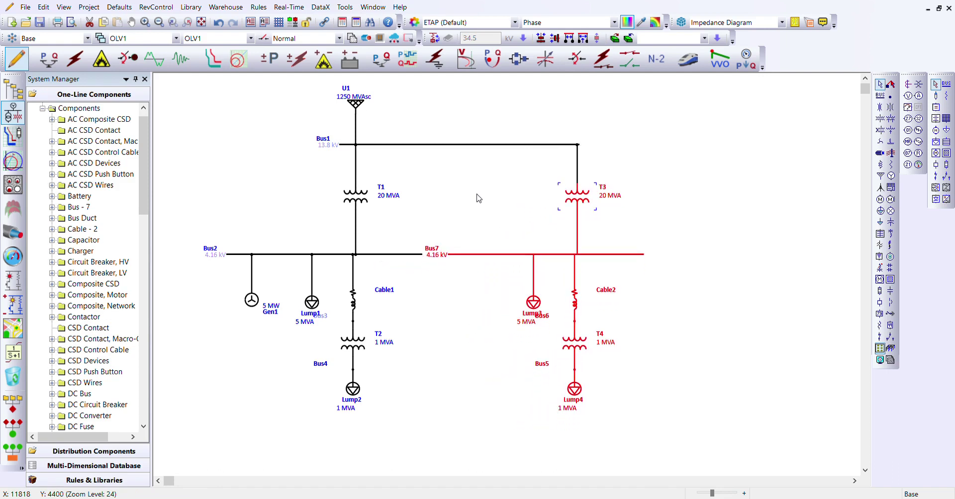
# Step: Extend Bus1 further right past the new T3 branch
pyautogui.click(561, 148)
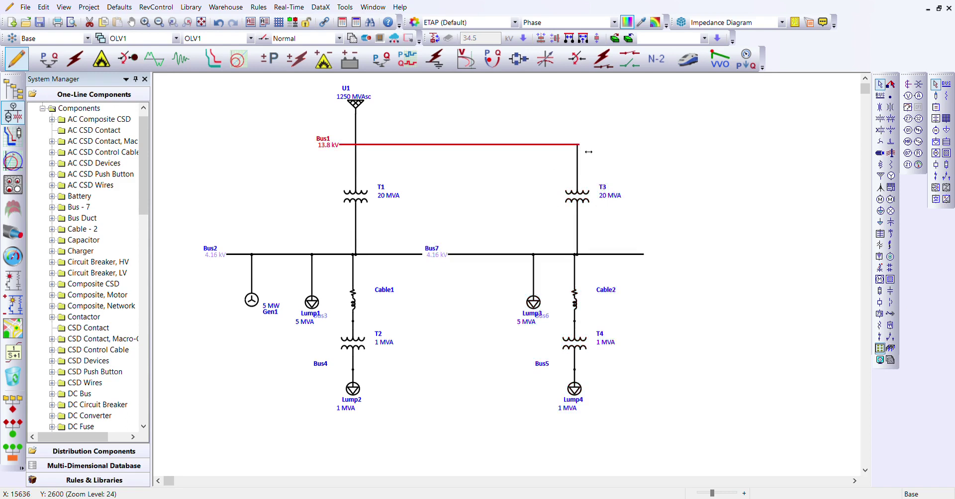
pyautogui.moveTo(587, 153); pyautogui.dragTo(657, 152)
pyautogui.click(721, 188)
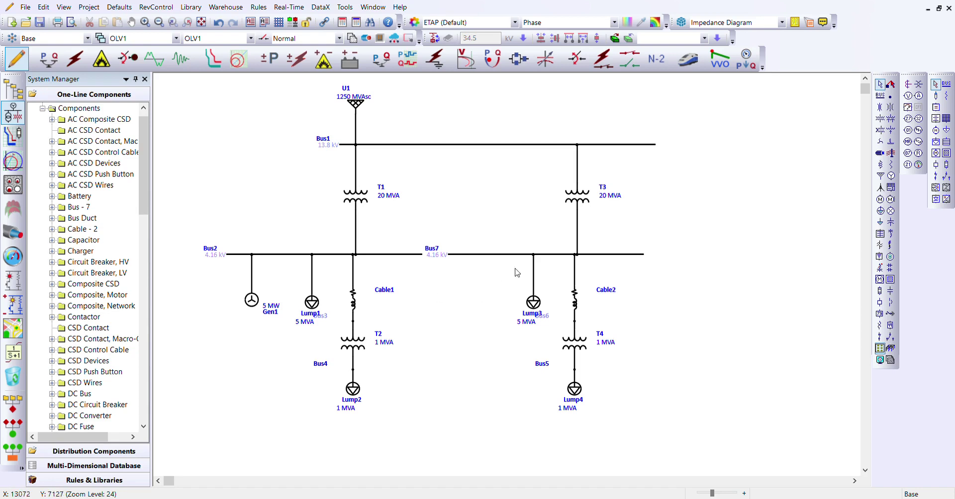
pyautogui.click(492, 255)
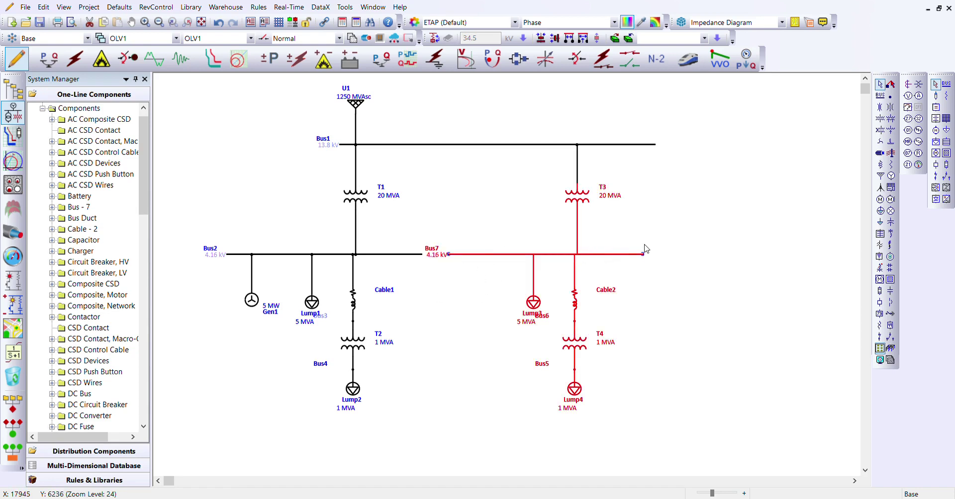
pyautogui.click(716, 232)
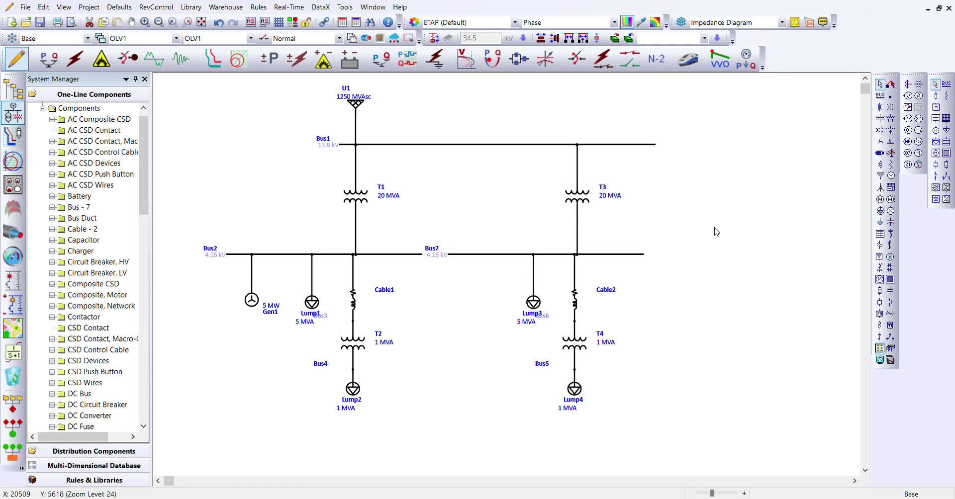
pyautogui.click(584, 200)
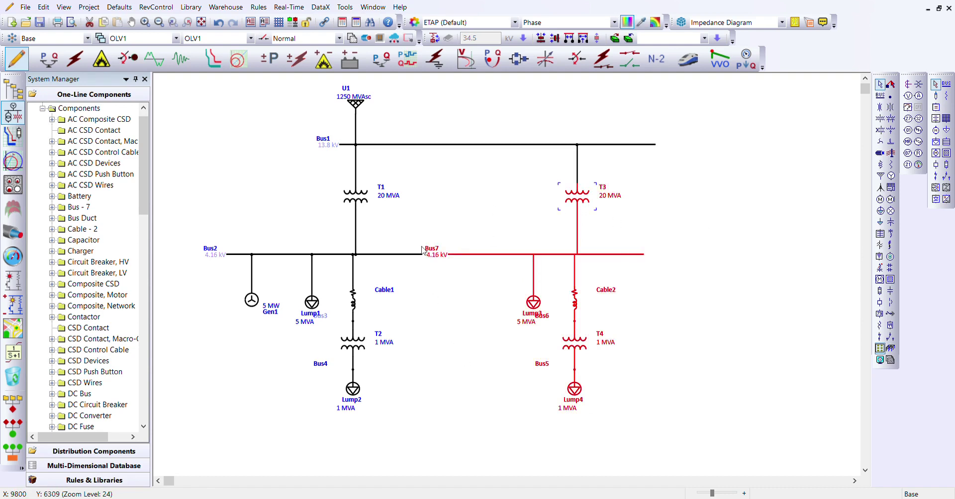
pyautogui.click(669, 236)
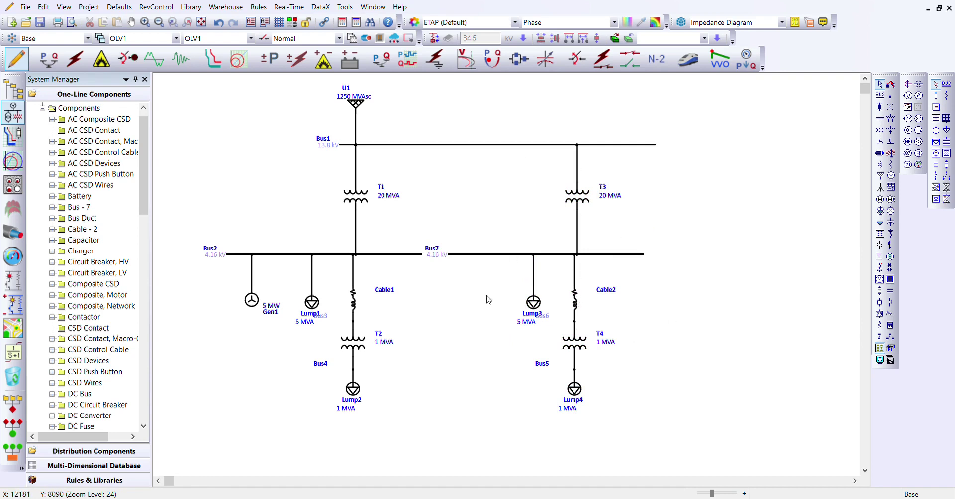
pyautogui.click(580, 206)
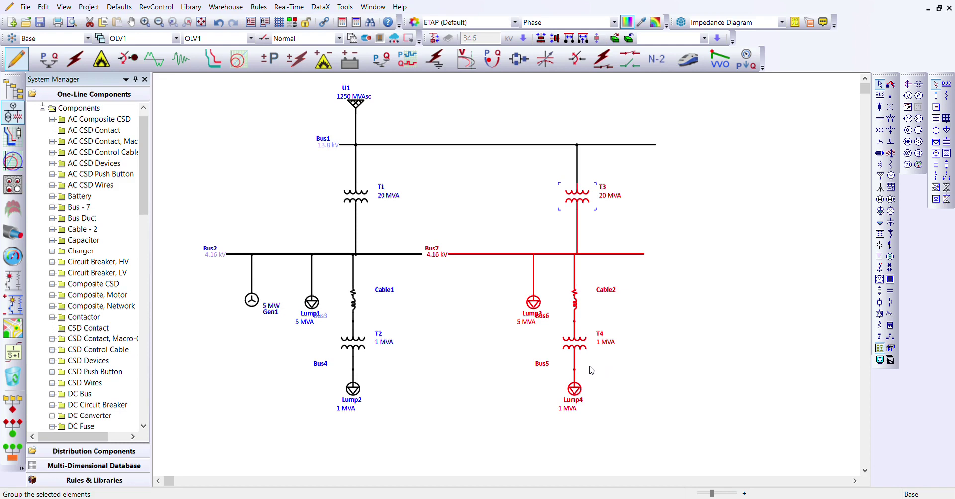
pyautogui.click(613, 356)
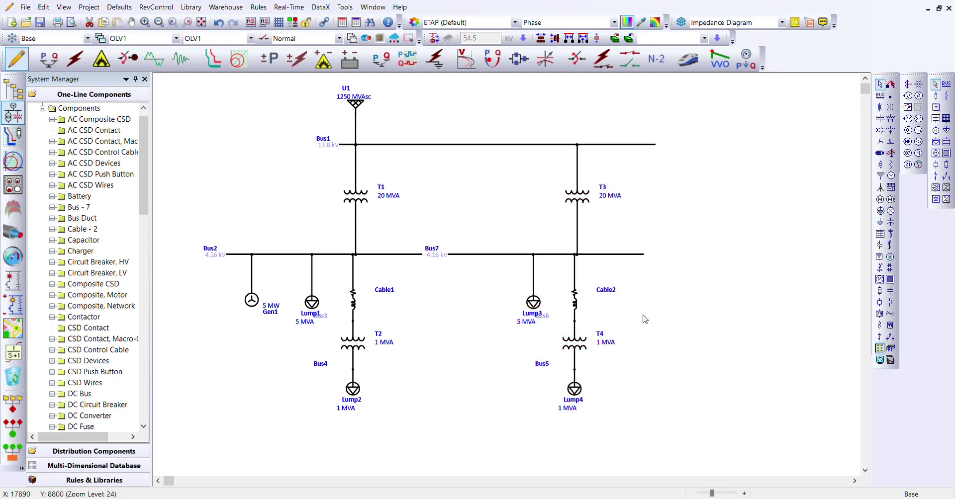
pyautogui.click(576, 204)
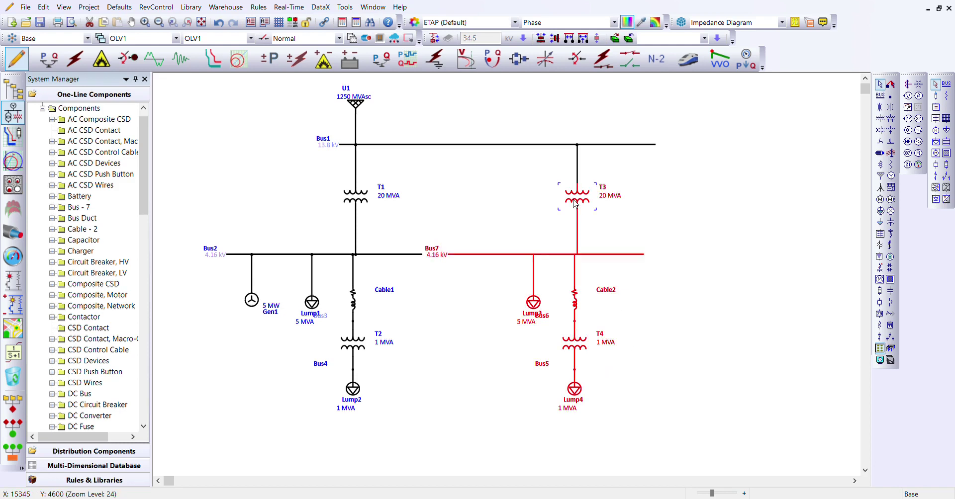
pyautogui.click(590, 367)
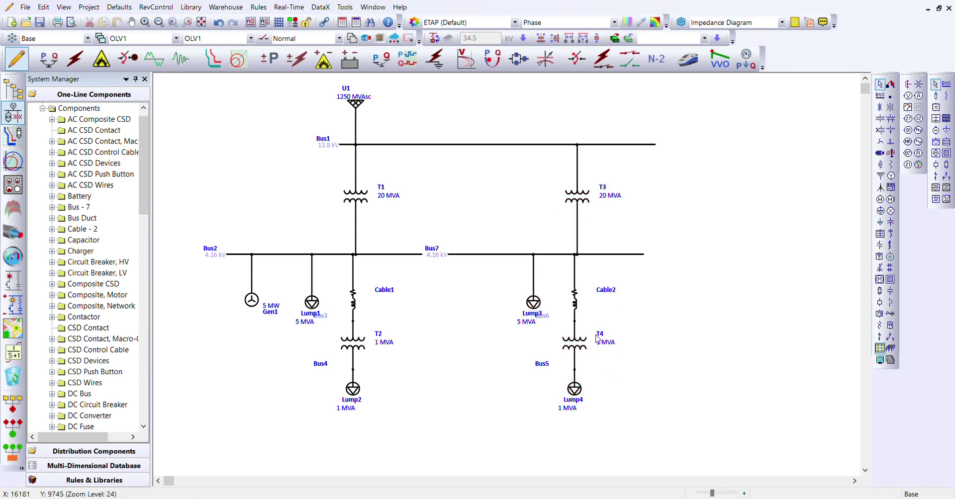
# Step: Switch Bus4 and Bus5 from node to bus display, showing both as 0.48 kV bus bars
pyautogui.click(353, 373)
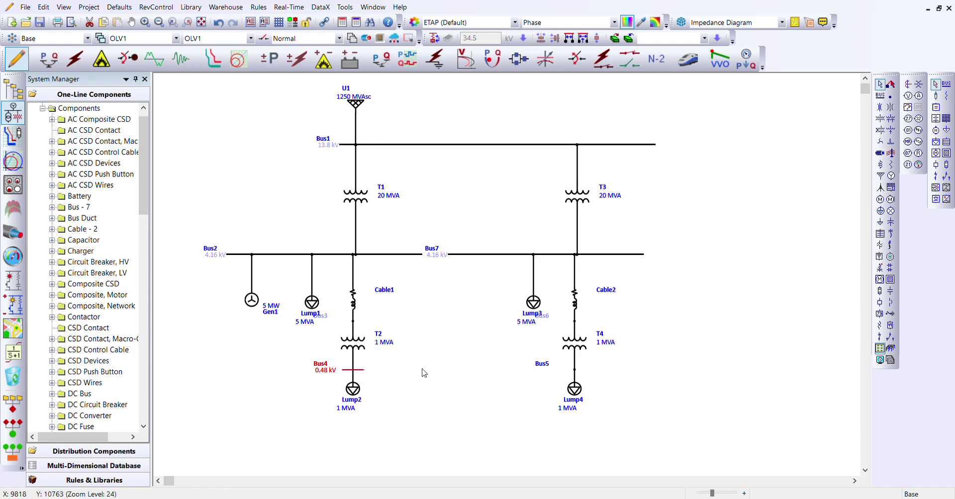
pyautogui.click(575, 372)
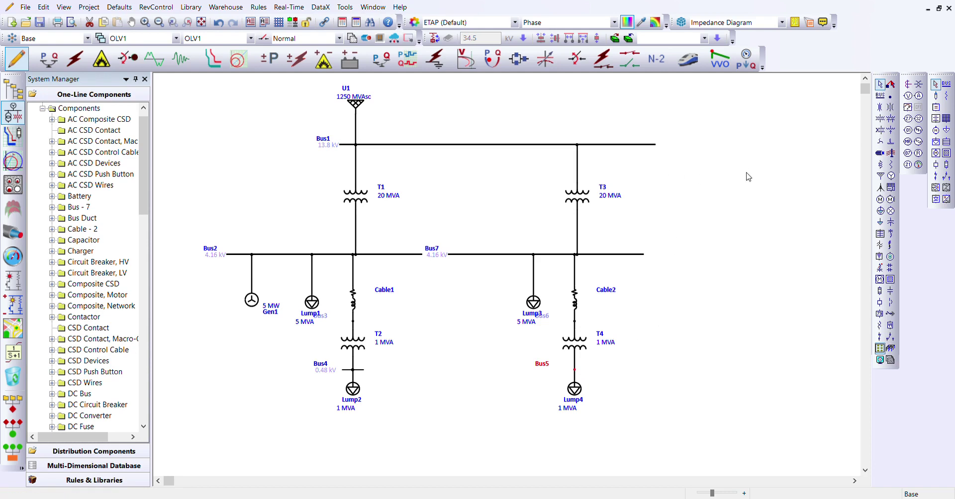
pyautogui.click(426, 399)
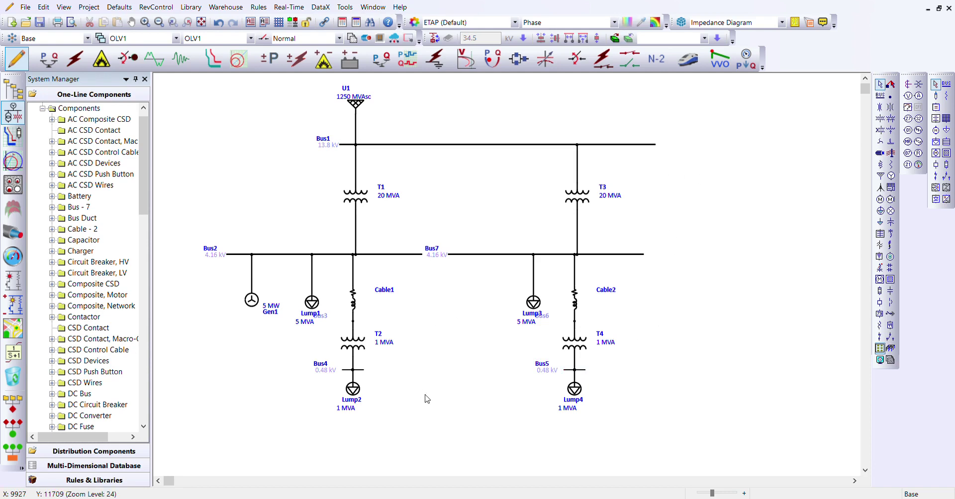
pyautogui.click(362, 371)
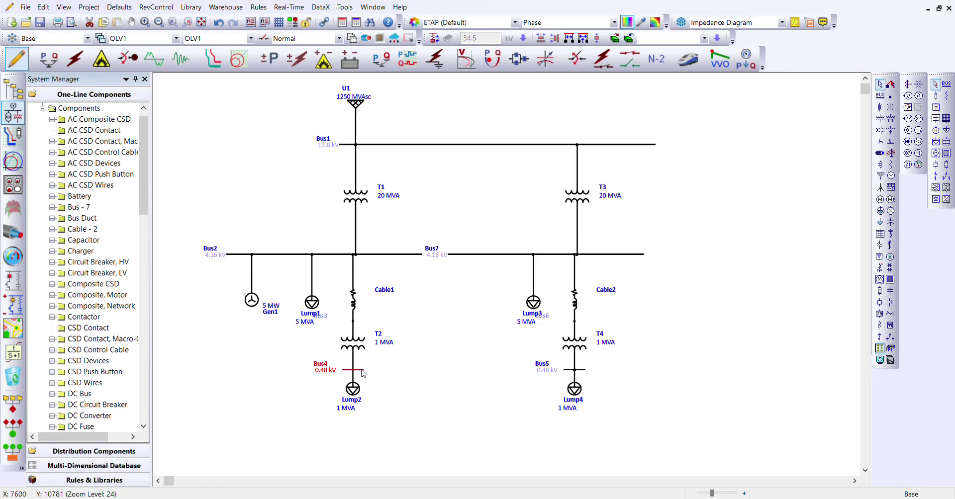
# Step: Stretch Bus4 rightward and Bus5 leftward until only a short gap separates them
pyautogui.moveTo(364, 373); pyautogui.dragTo(409, 380)
pyautogui.click(573, 371)
pyautogui.moveTo(569, 375); pyautogui.dragTo(490, 378)
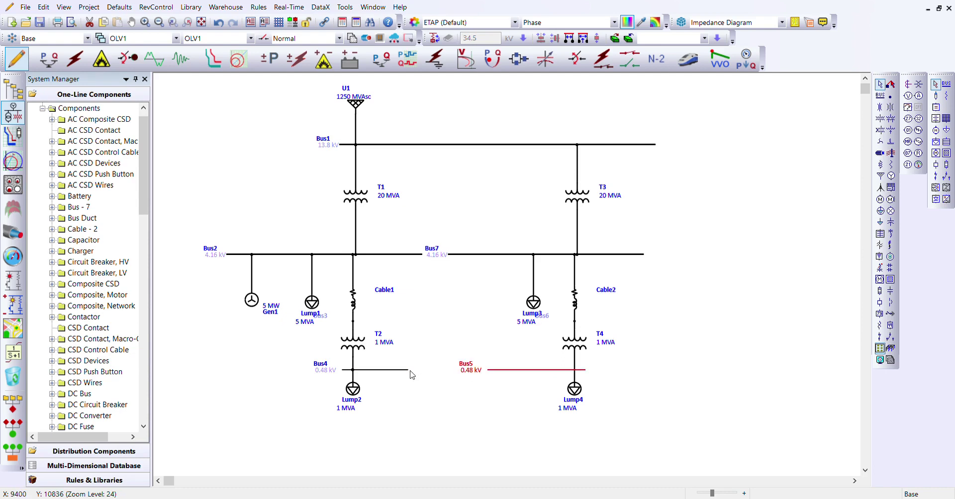
pyautogui.click(409, 373)
pyautogui.moveTo(409, 373); pyautogui.dragTo(428, 378)
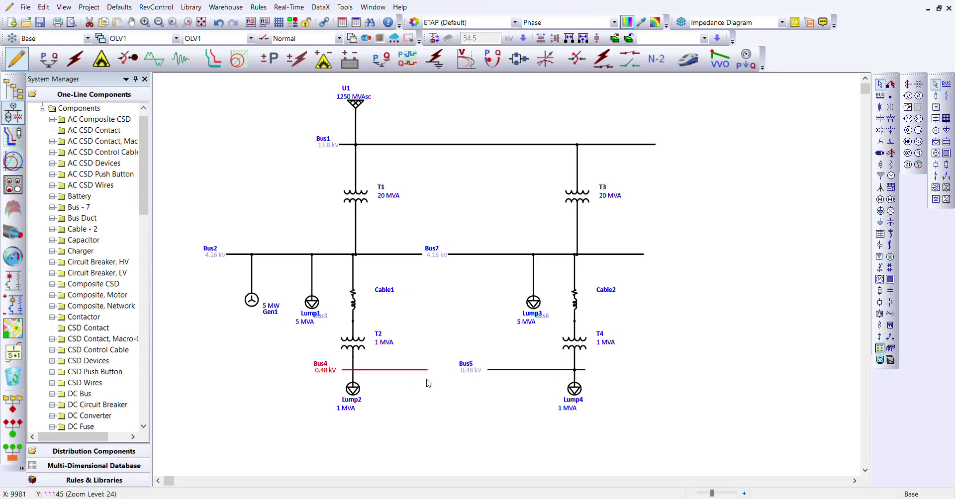
pyautogui.click(679, 369)
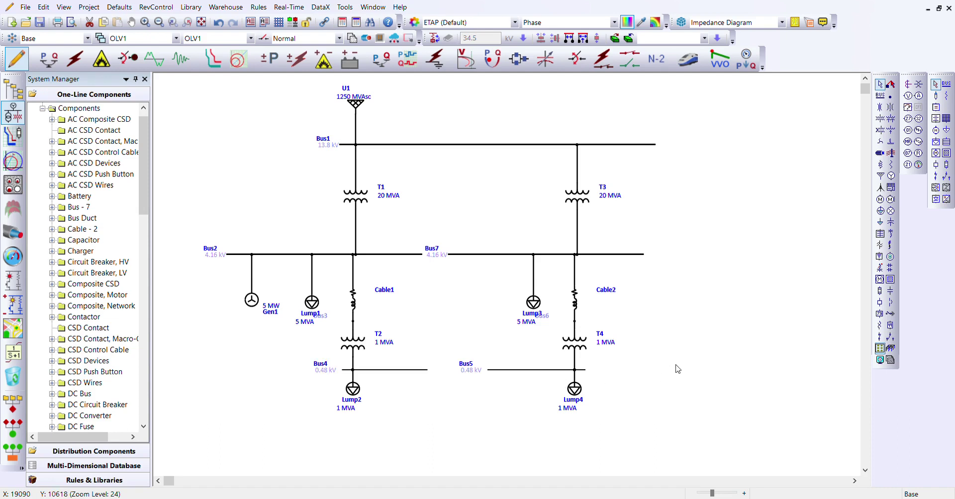
# Step: Place a horizontal LVCB, CB1, below the gap and wire it between Bus5 and Bus4
pyautogui.click(891, 304)
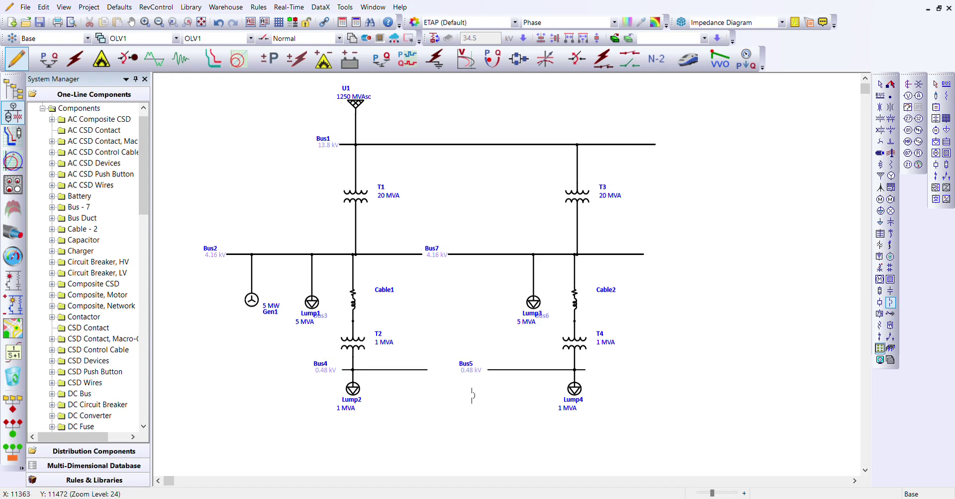
pyautogui.click(460, 397)
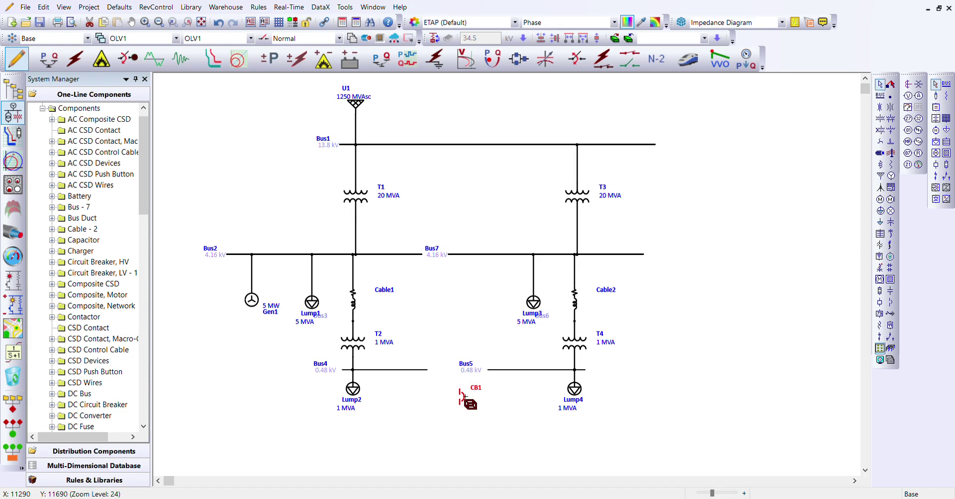
pyautogui.hotkey('ctrl', 'r')
pyautogui.hotkey('ctrl', 'r')
pyautogui.hotkey('ctrl', 'r')
pyautogui.click(474, 403)
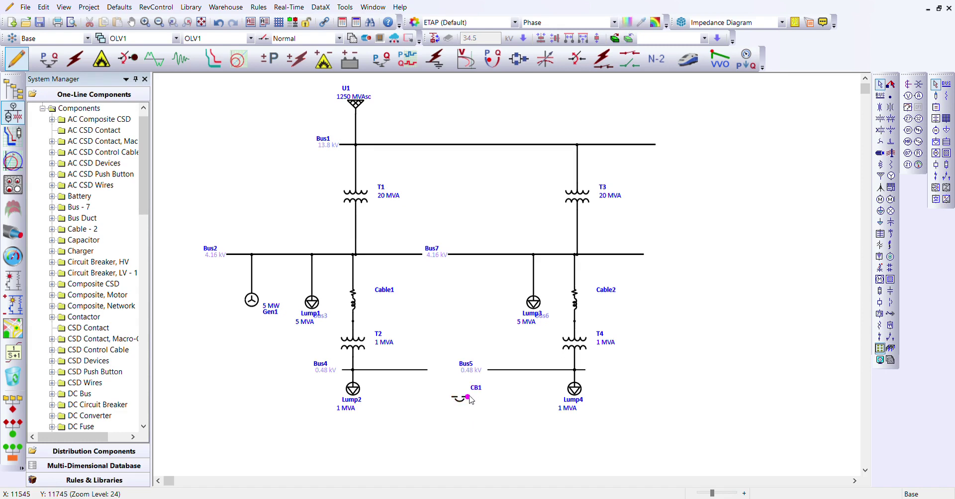
pyautogui.moveTo(469, 397); pyautogui.dragTo(498, 371)
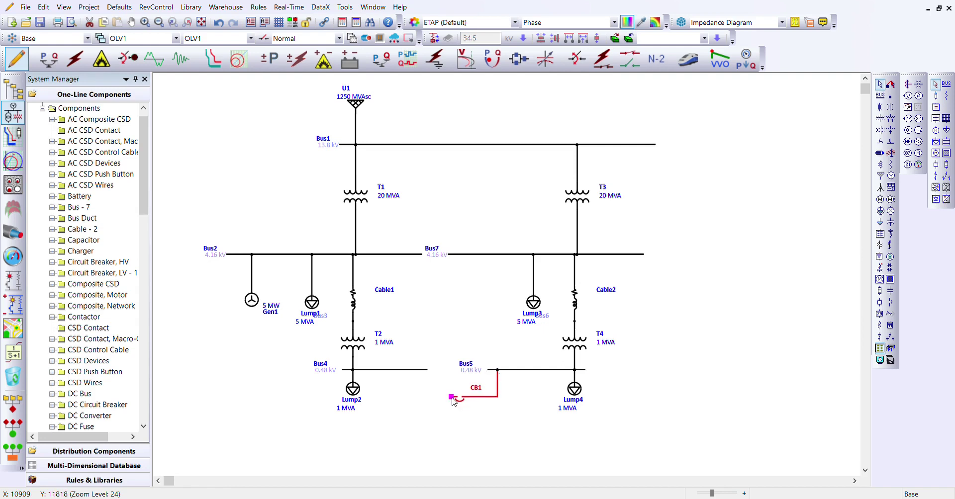
pyautogui.moveTo(451, 398); pyautogui.dragTo(421, 372)
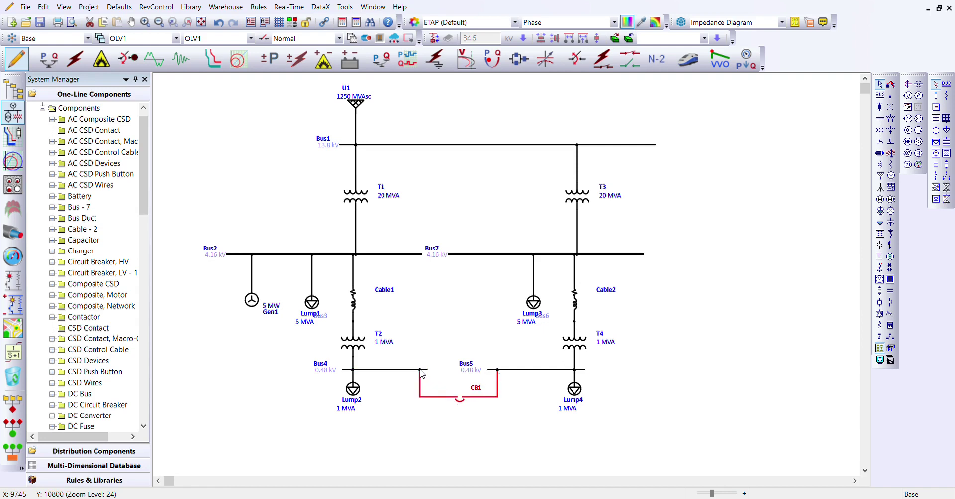
pyautogui.click(437, 447)
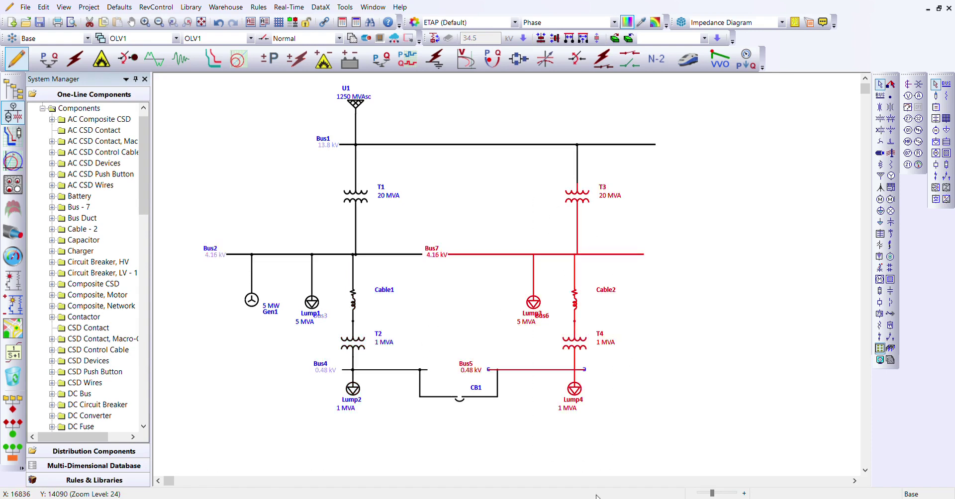
pyautogui.click(676, 366)
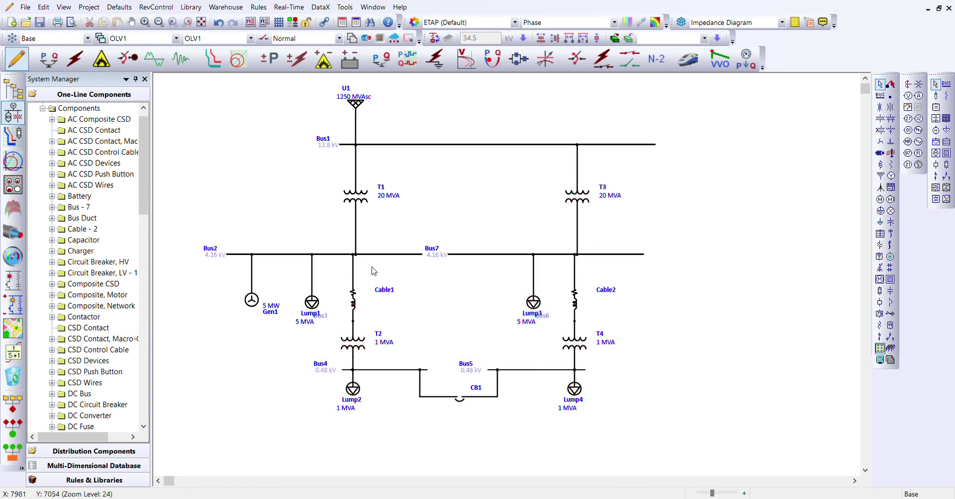